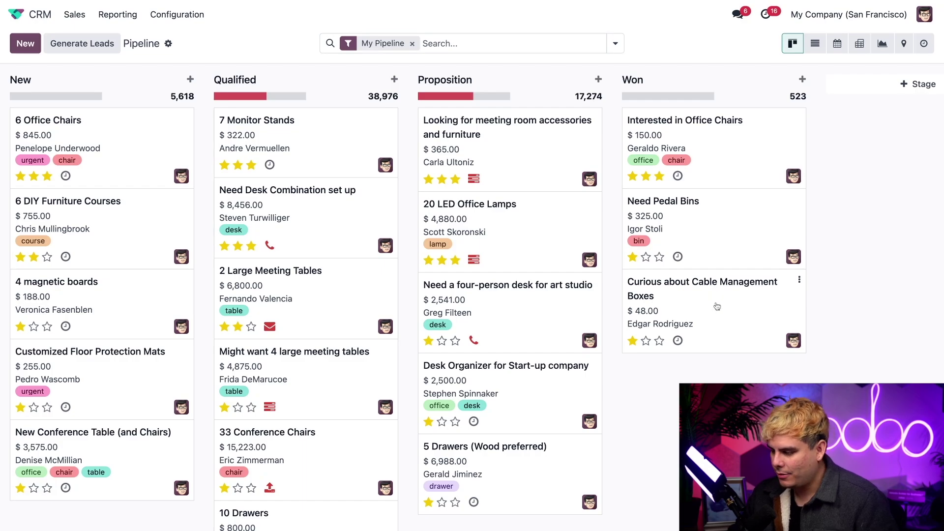
# Open the won opportunity 'Curious about Cable Management Boxes' from the Won column
pyautogui.click(717, 307)
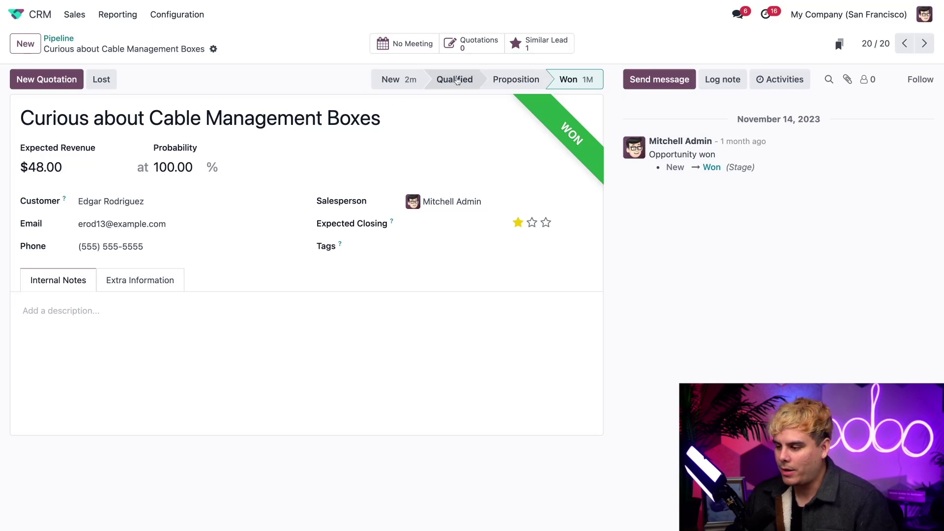
# Move the Cable Management Boxes opportunity from Won back to the Qualified stage
pyautogui.click(455, 80)
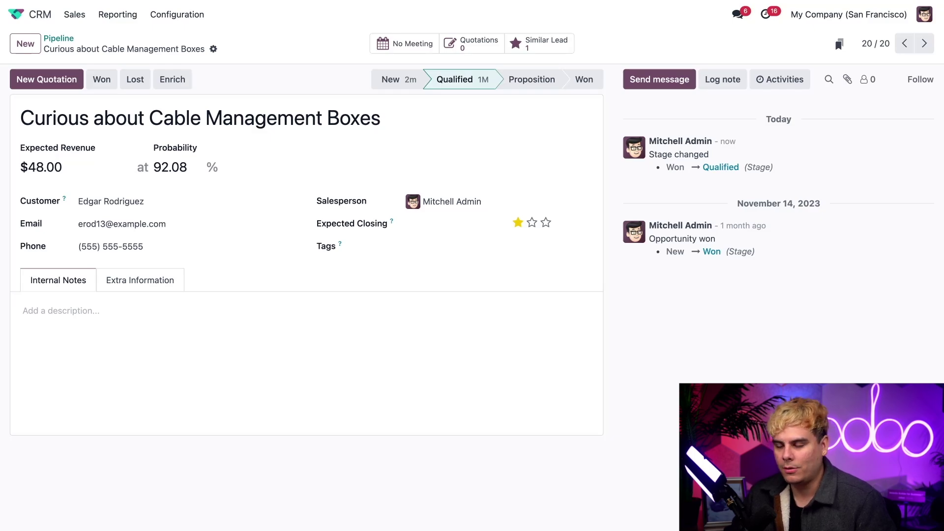
# Set and save a manual 50% probability, then restore the automatic 92.08%
pyautogui.click(190, 167)
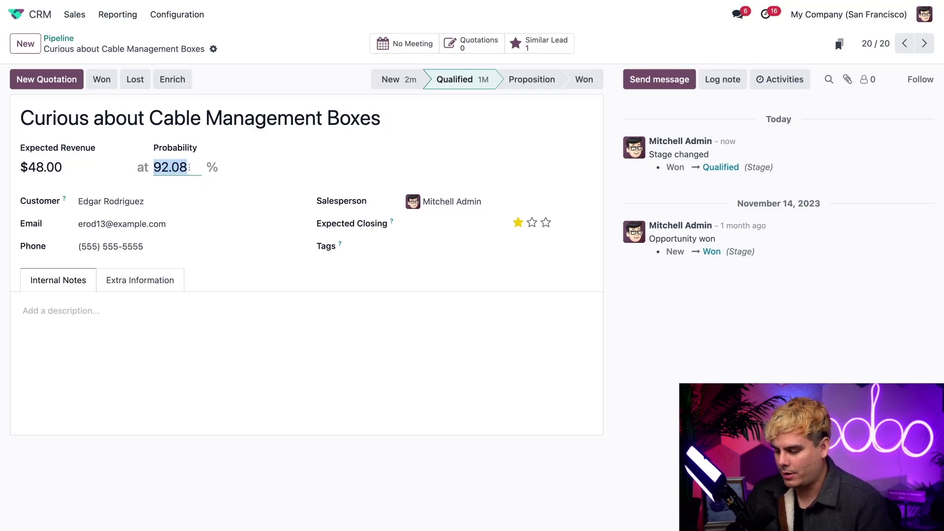
pyautogui.write('50')
pyautogui.click(289, 173)
pyautogui.click(233, 48)
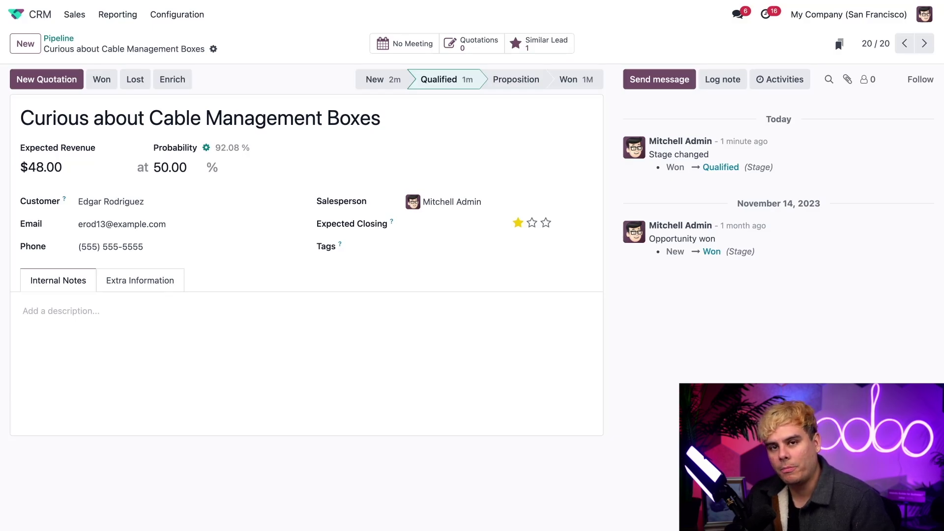
pyautogui.click(206, 147)
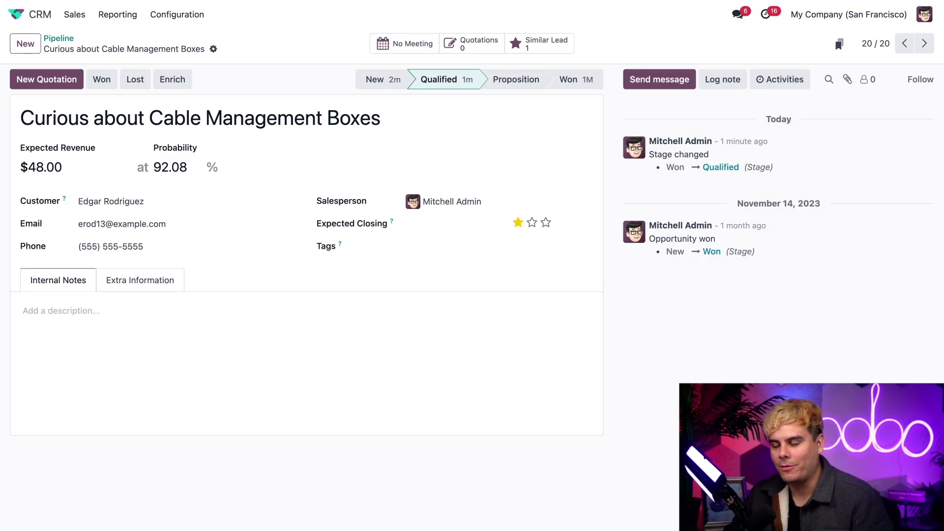
# Open CRM Settings and look over the Predictive Lead Scoring options
pyautogui.click(187, 16)
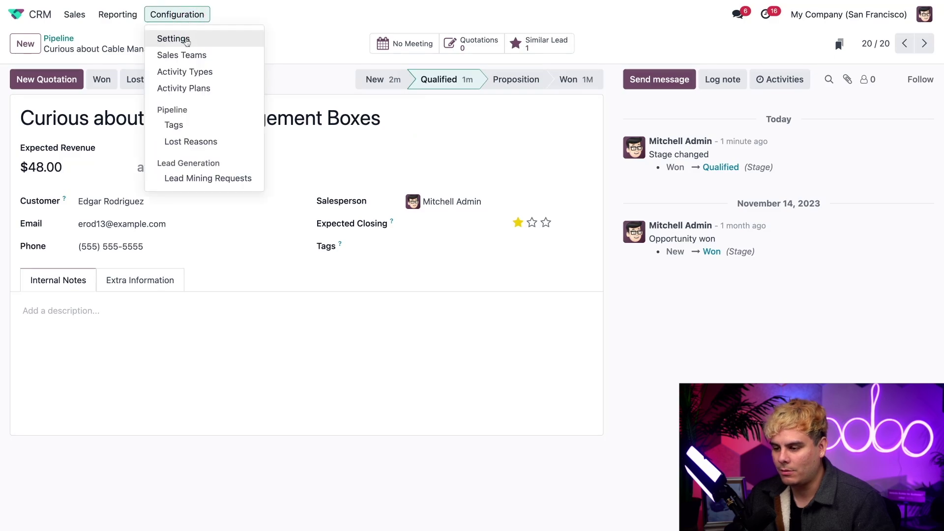
pyautogui.click(186, 43)
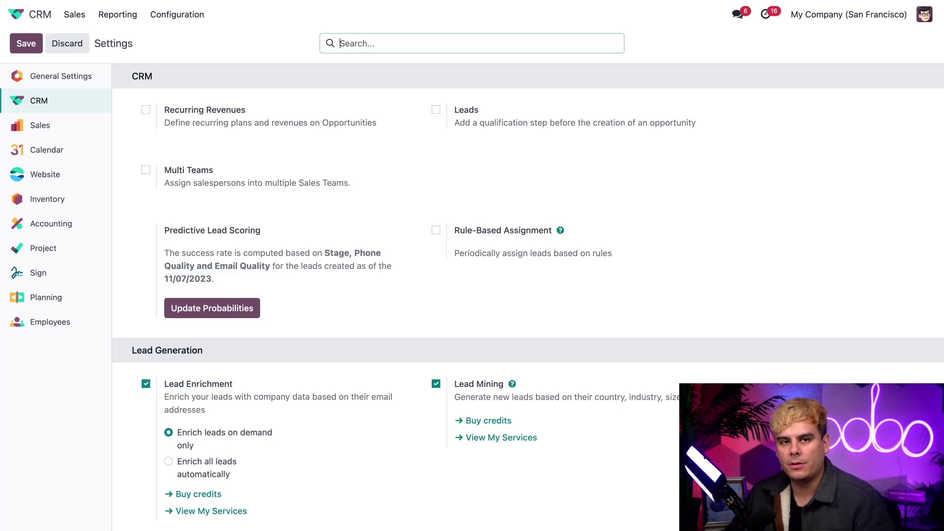
pyautogui.scroll(-2, 212, 327)
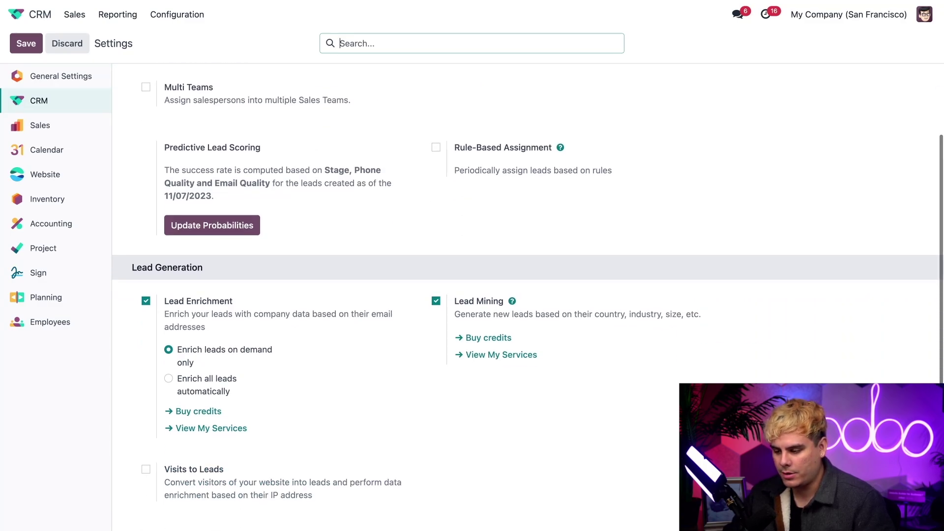
pyautogui.scroll(2, 278, 354)
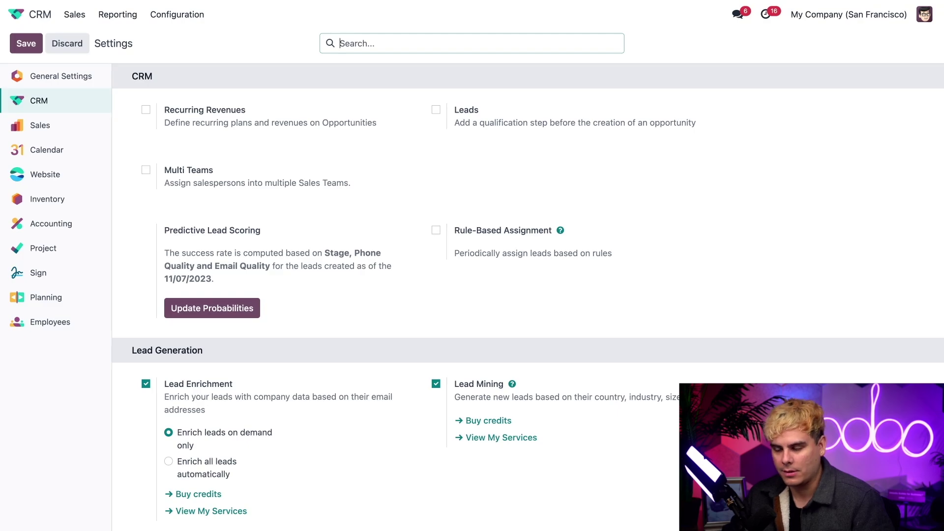
# Recompute lead scoring from Stage, Email Quality and Language, replacing Phone Quality with Language
pyautogui.click(239, 308)
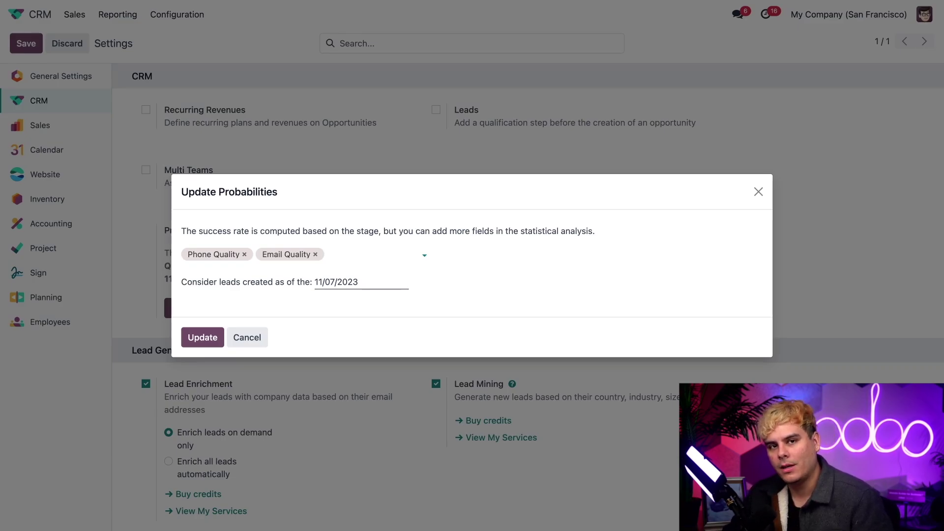
pyautogui.click(383, 255)
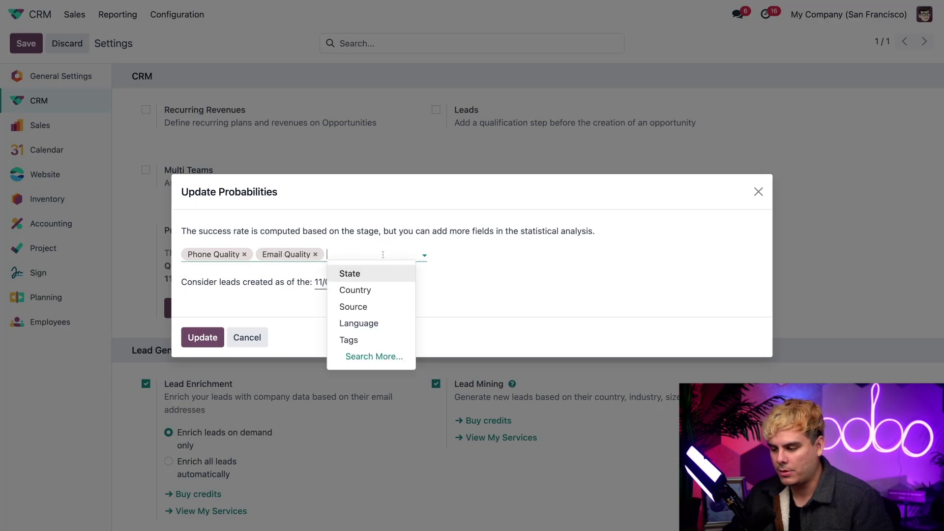
pyautogui.click(367, 324)
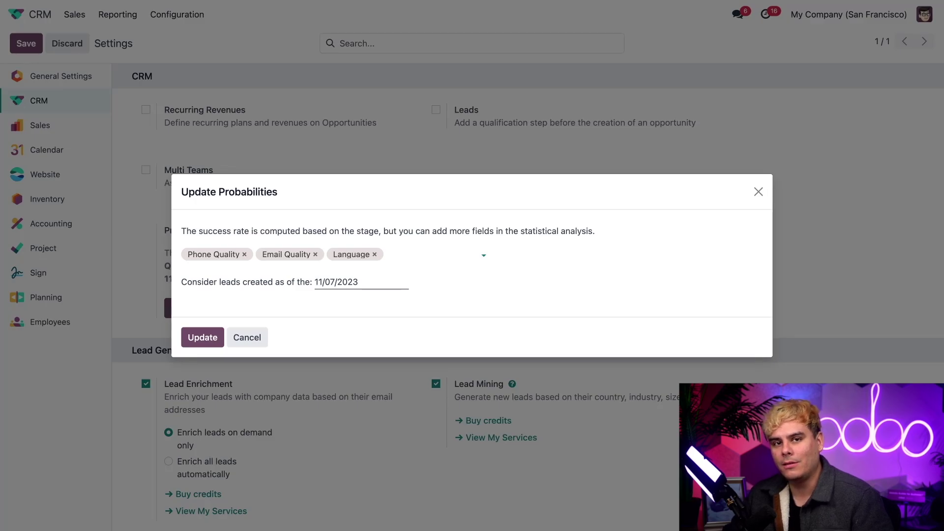
pyautogui.click(244, 254)
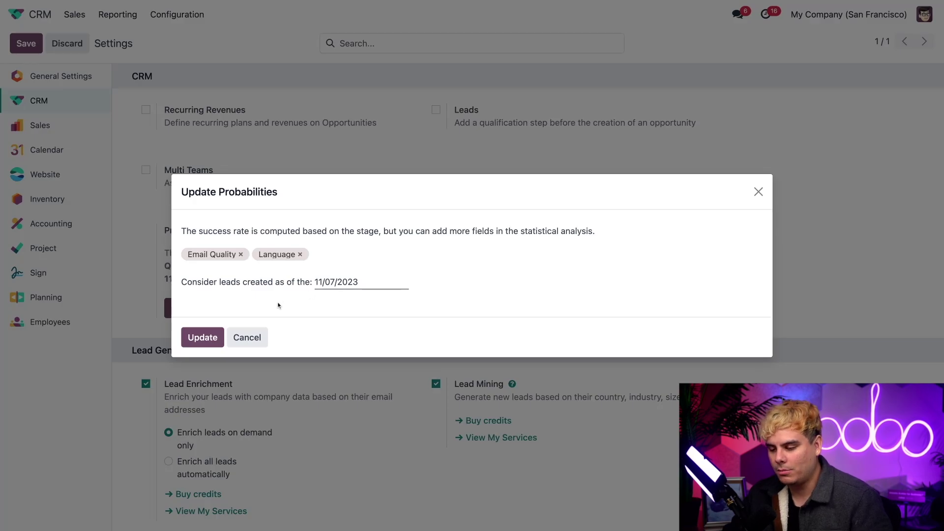
pyautogui.click(202, 338)
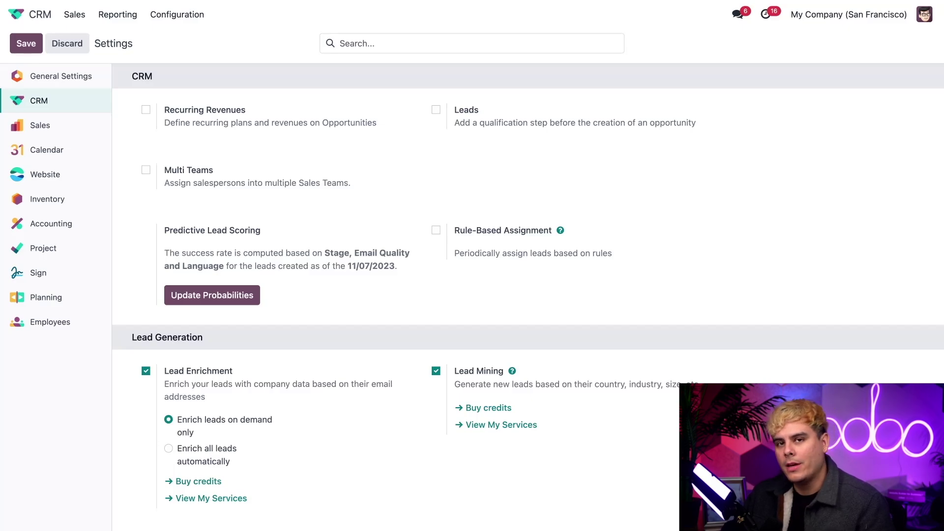
# Turn on Multi Teams and save the CRM settings
pyautogui.click(147, 171)
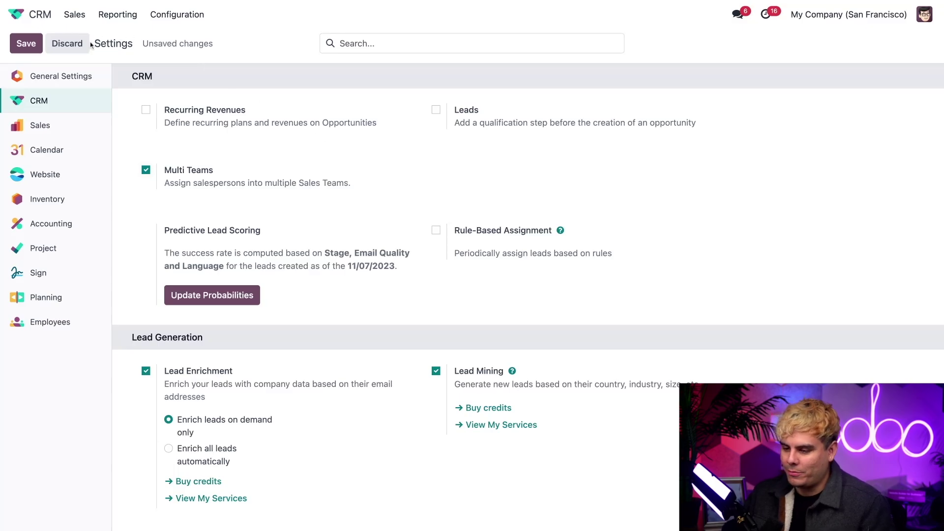
pyautogui.click(21, 46)
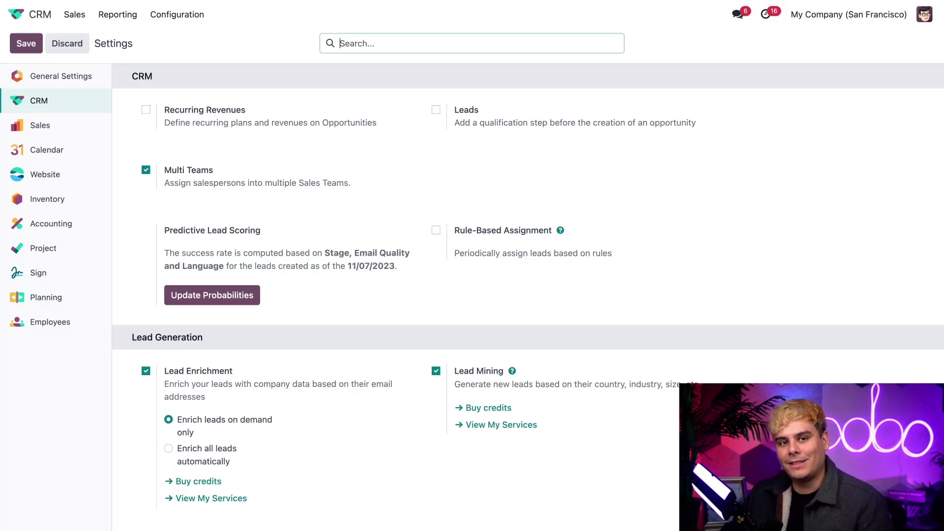
# Open the West Coast Sales team from the Sales Teams list
pyautogui.click(187, 16)
pyautogui.click(192, 54)
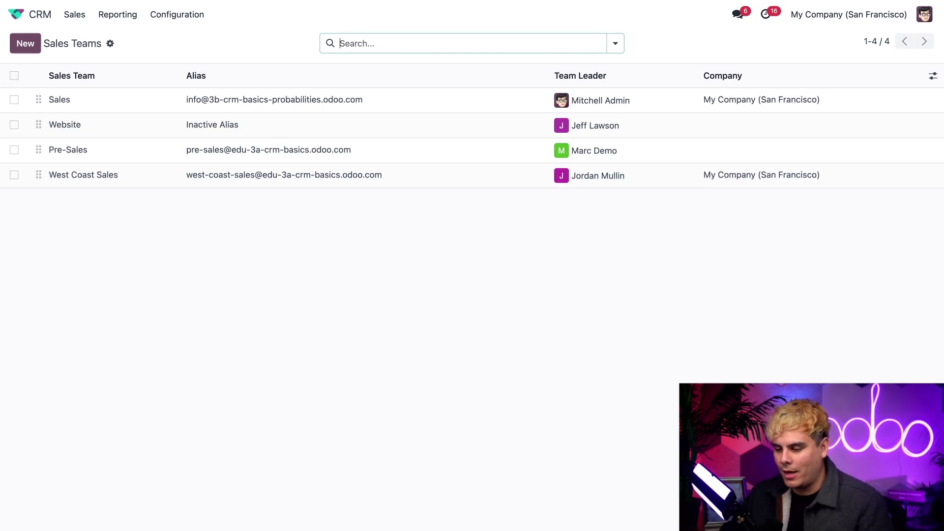
pyautogui.click(155, 182)
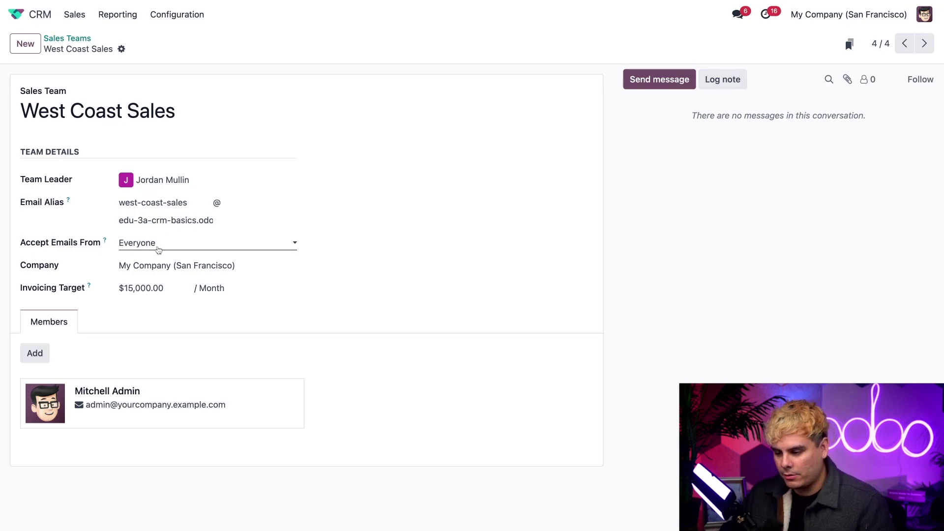
# Try the alias contact options, ending with emails accepted from Everyone
pyautogui.click(189, 248)
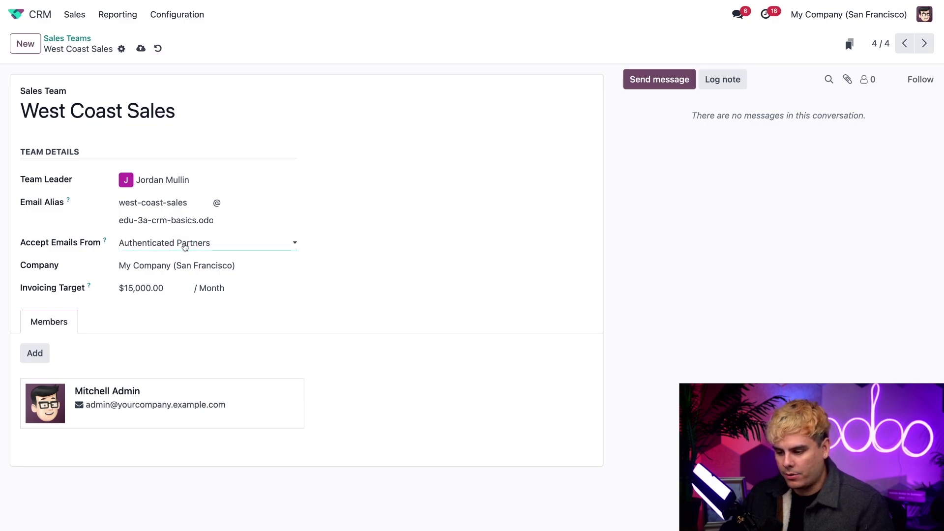
pyautogui.click(187, 247)
pyautogui.click(190, 247)
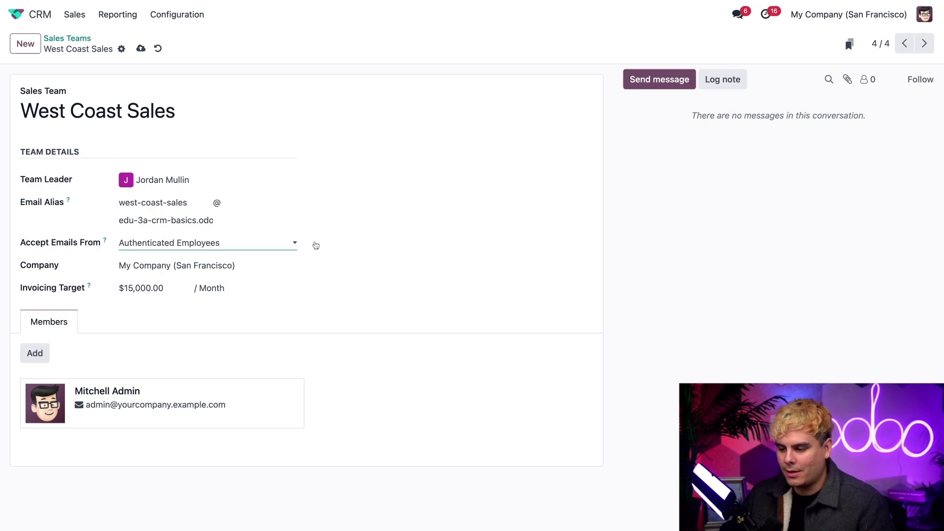
pyautogui.click(277, 247)
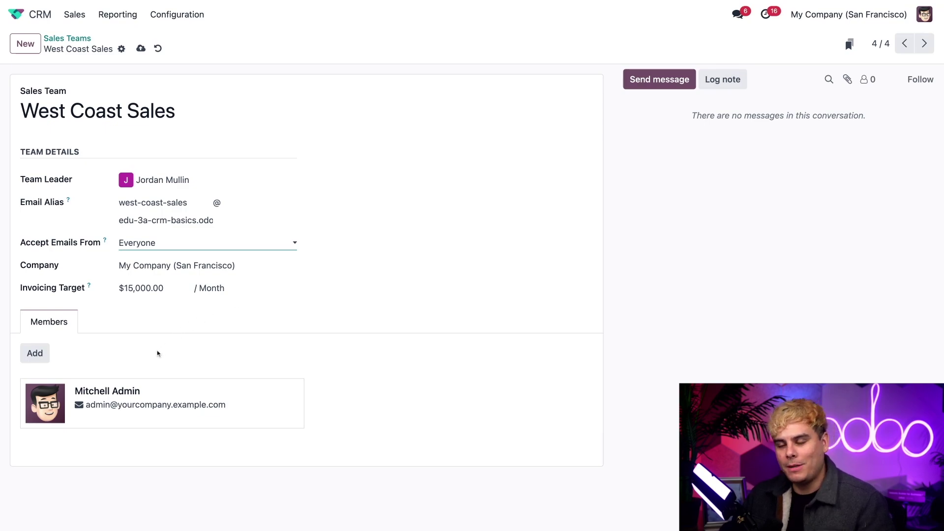
# Add the third listed salesperson as a team member, then view and close the first member's card
pyautogui.click(35, 354)
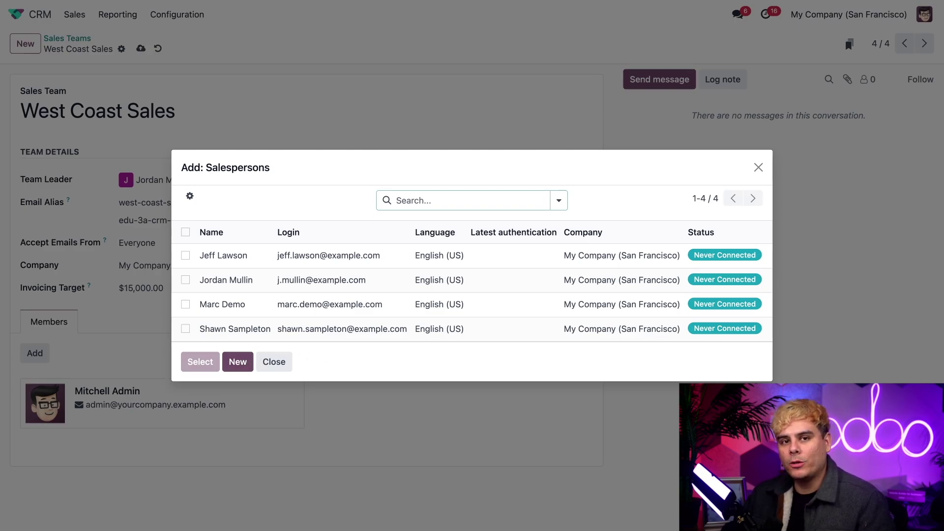
pyautogui.click(185, 255)
pyautogui.click(186, 278)
pyautogui.click(186, 253)
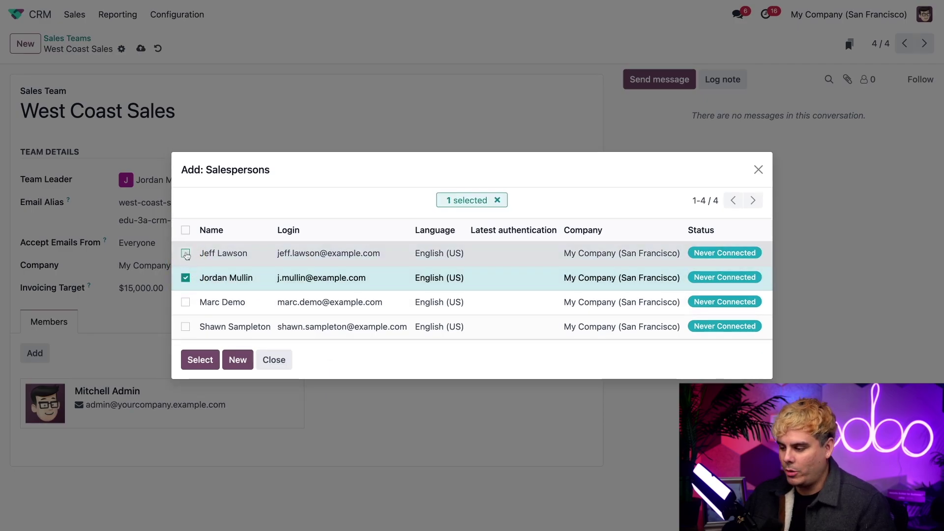
pyautogui.click(185, 254)
pyautogui.click(186, 278)
pyautogui.click(185, 253)
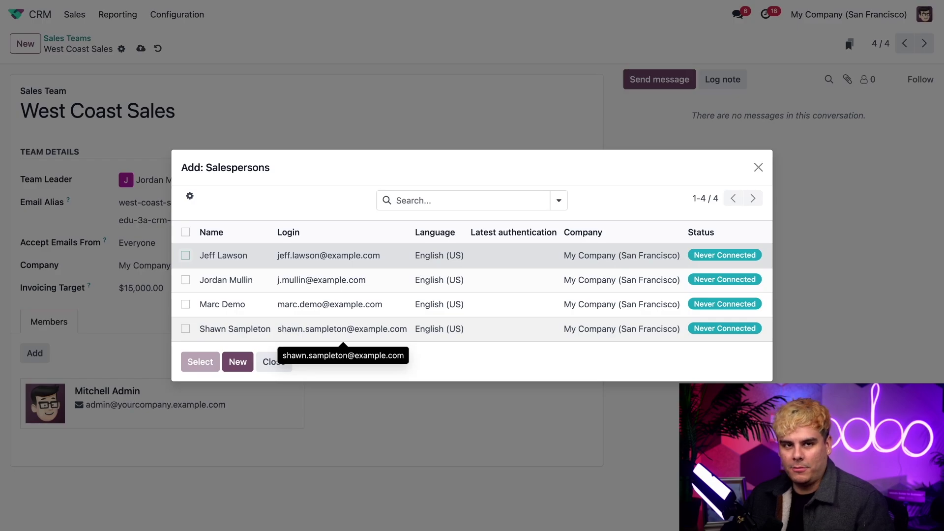
pyautogui.click(186, 304)
pyautogui.click(202, 360)
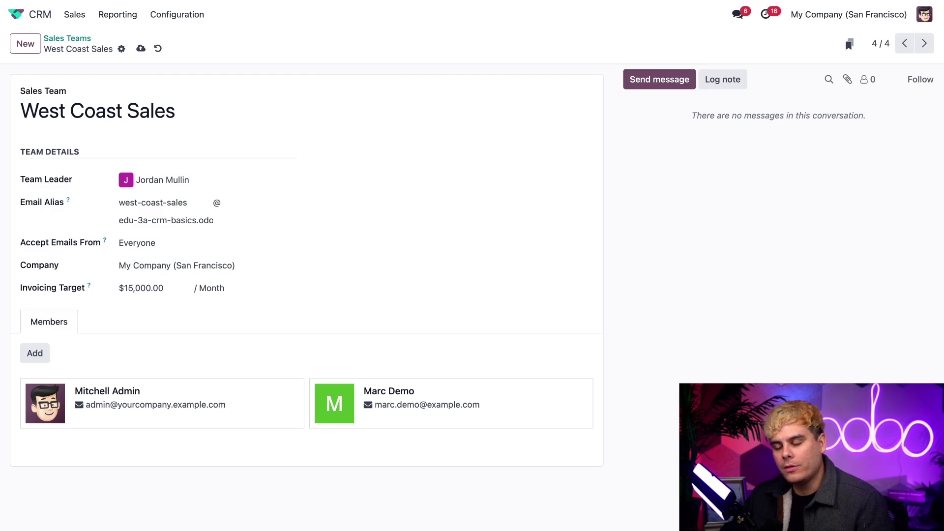
pyautogui.click(257, 394)
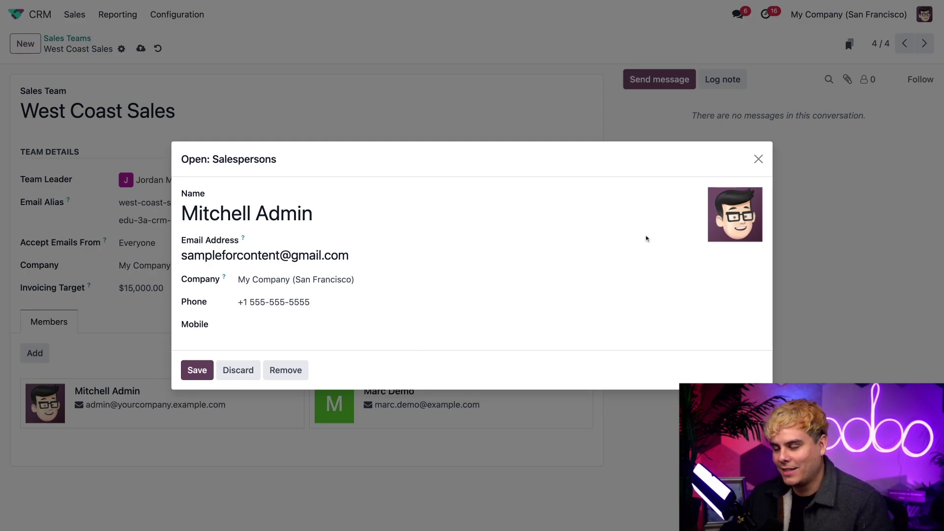
pyautogui.click(759, 159)
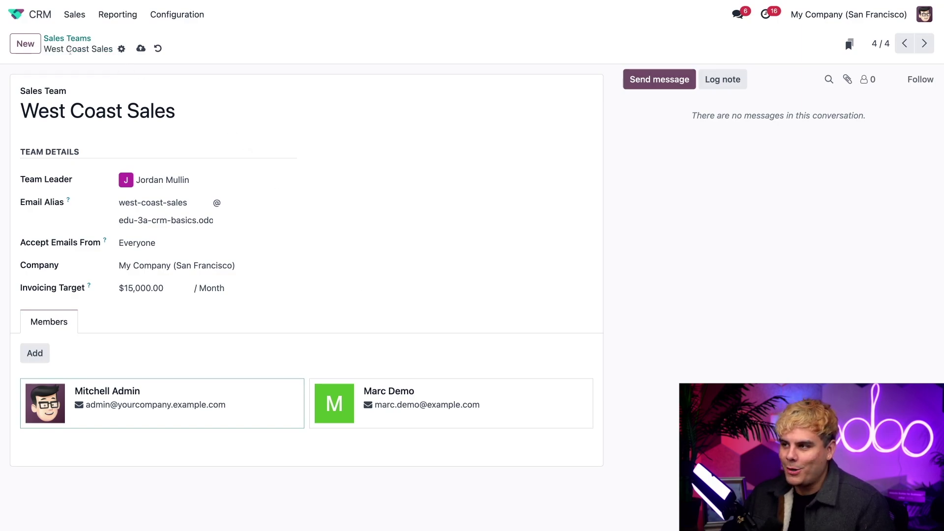
# Create a team named 'European Sales Team' with the last listed user as team leader
pyautogui.click(26, 43)
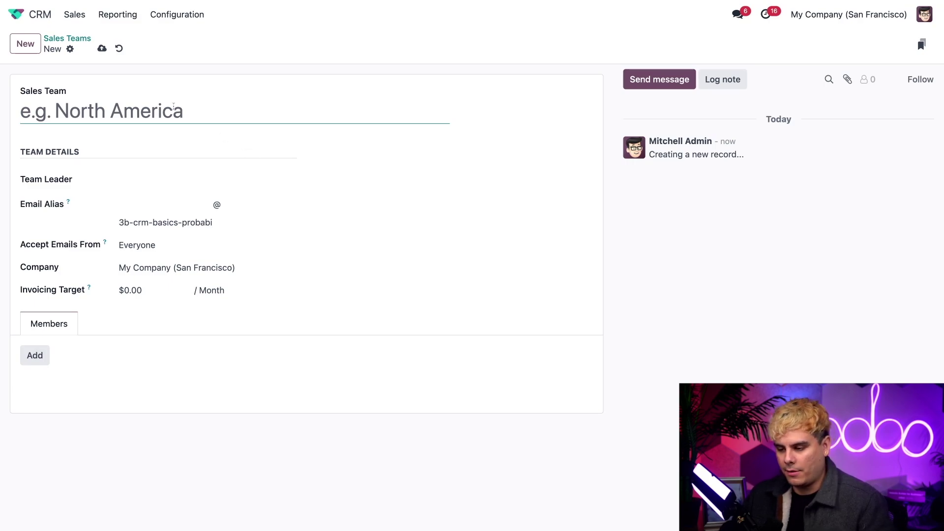
pyautogui.write('Euro Sales Team')
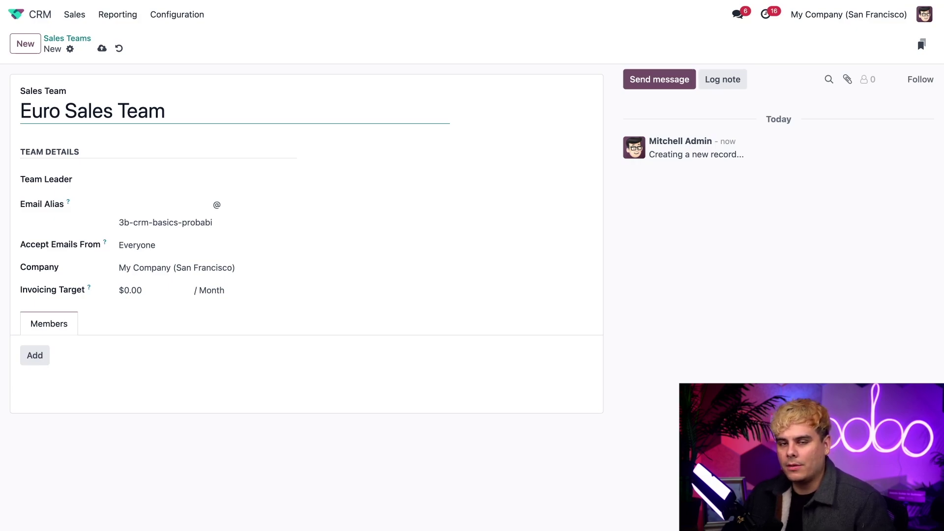
pyautogui.click(132, 189)
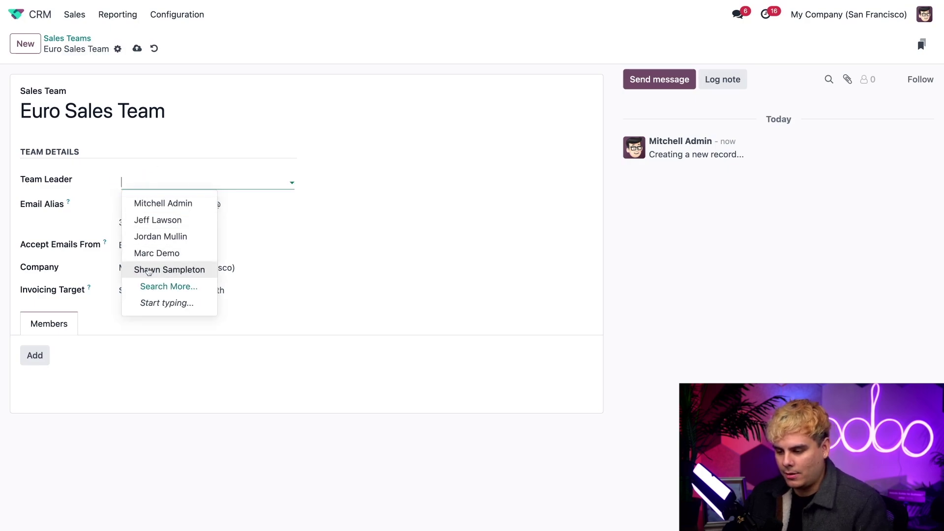
pyautogui.click(149, 270)
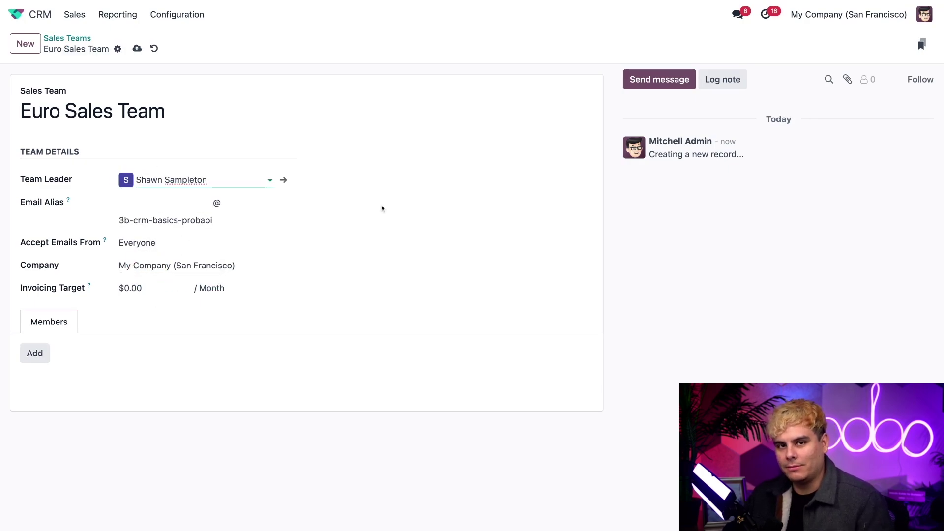
pyautogui.click(59, 110)
pyautogui.write('pean')
pyautogui.click(347, 221)
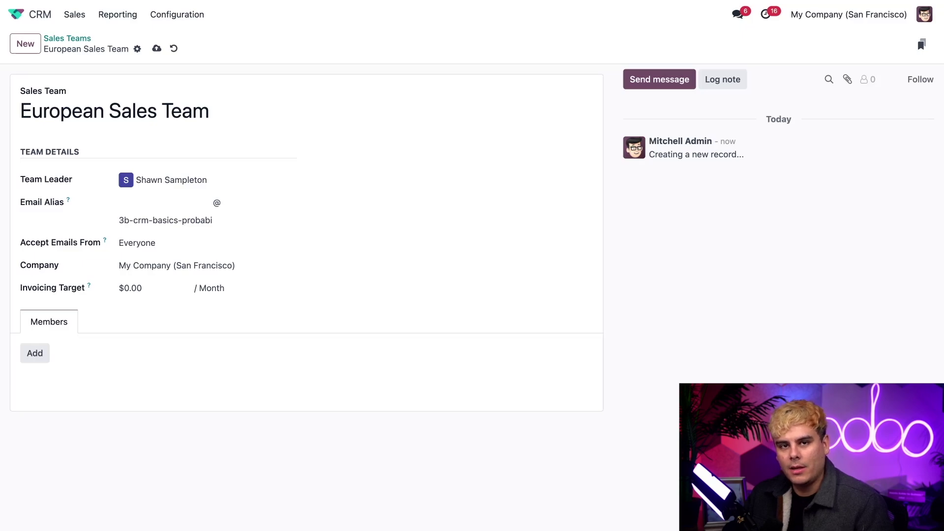
# Give the team the 'euro-sales' email alias and a 10000 monthly invoicing target
pyautogui.click(143, 206)
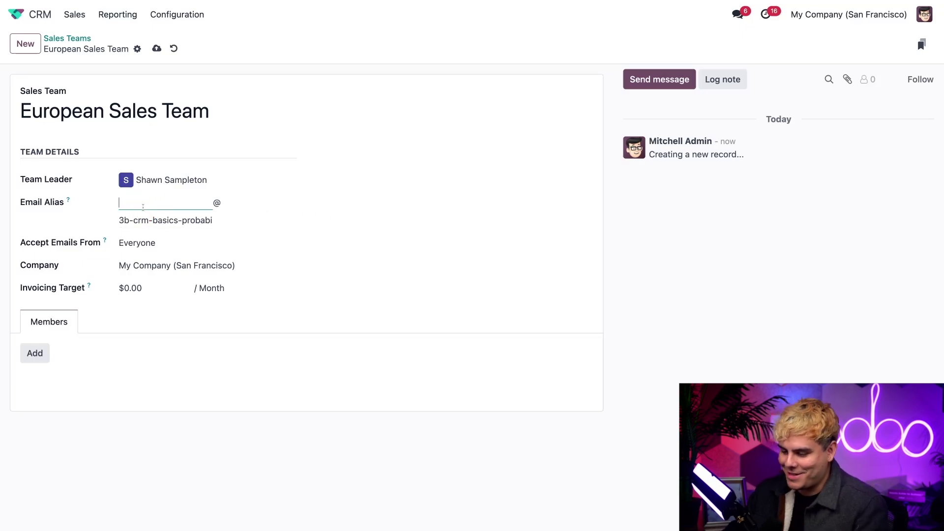
pyautogui.write('euro-sales')
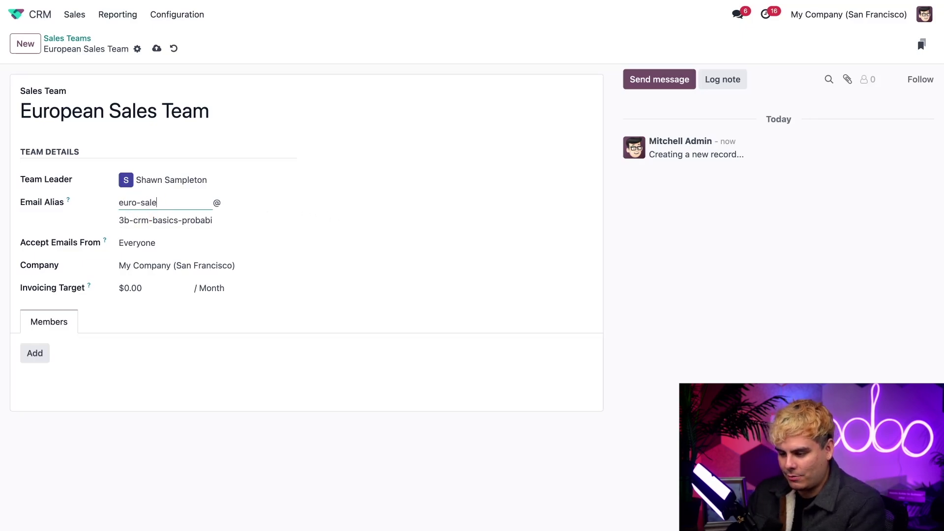
pyautogui.click(245, 226)
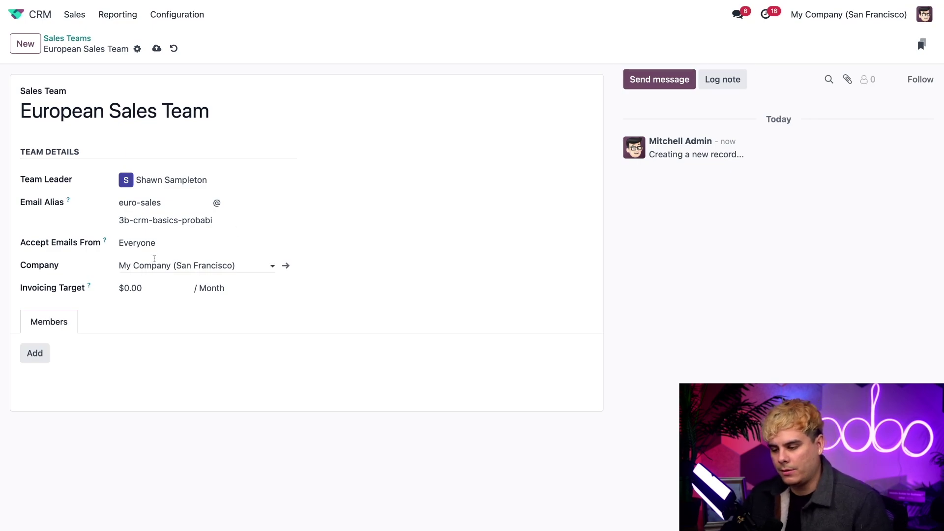
pyautogui.click(140, 286)
pyautogui.write('10000')
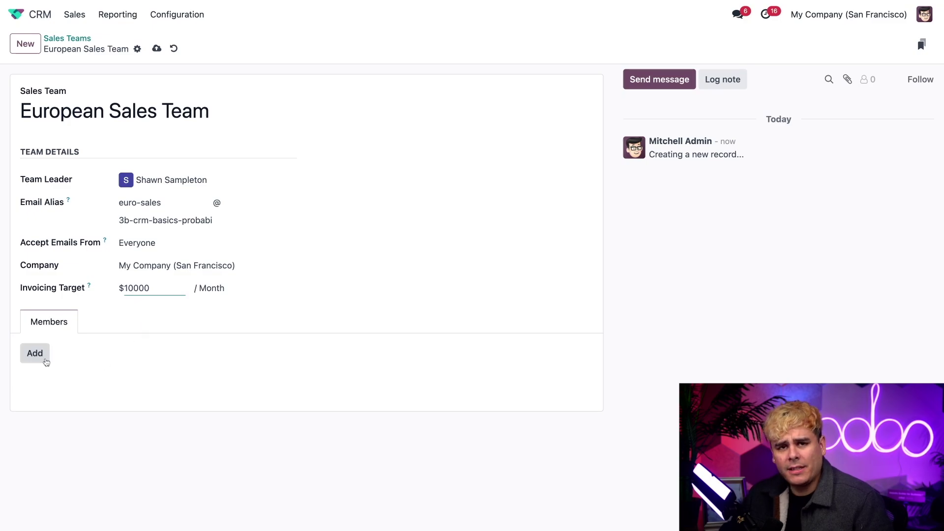
# Add the fourth listed salesperson as a member and save the European Sales Team
pyautogui.click(41, 356)
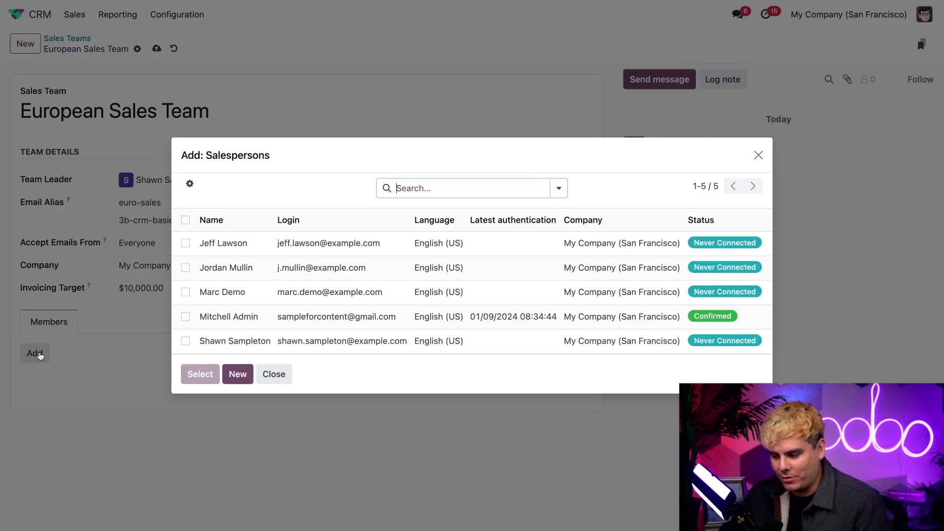
pyautogui.click(185, 316)
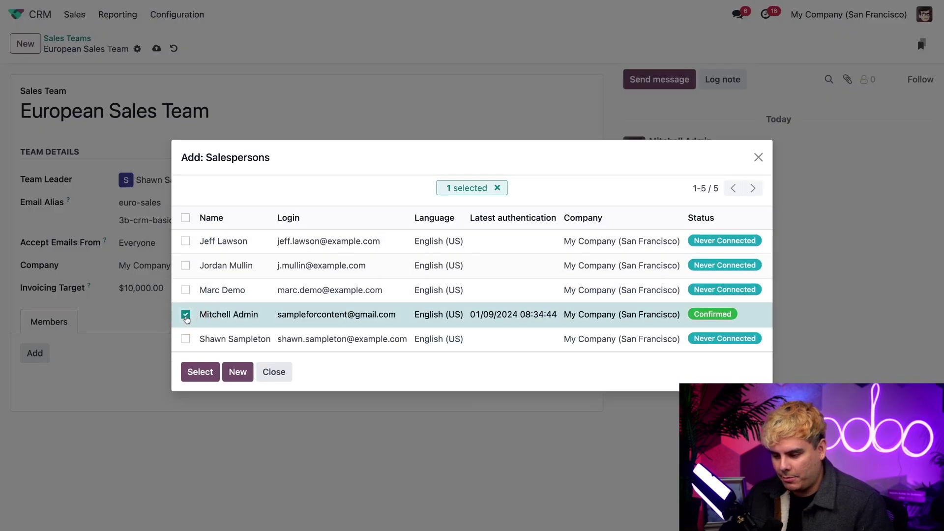
pyautogui.click(202, 374)
pyautogui.click(321, 310)
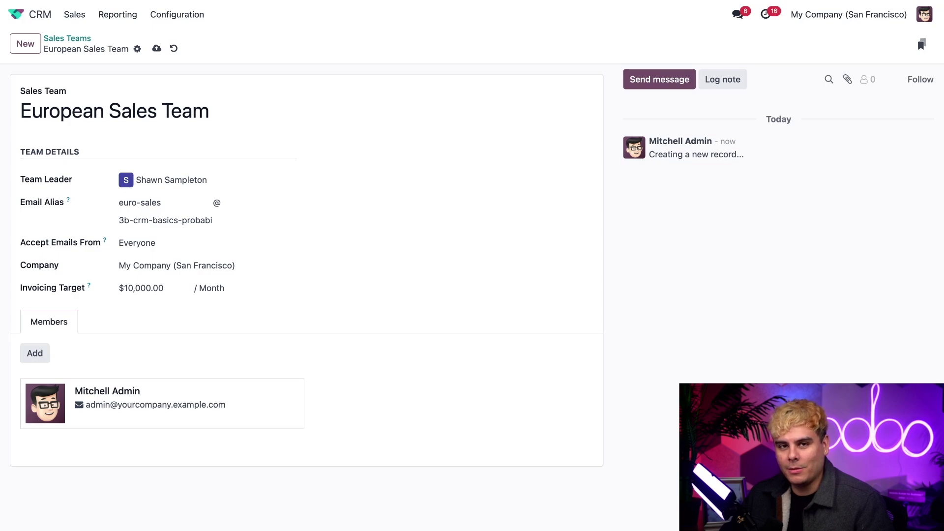
pyautogui.click(156, 48)
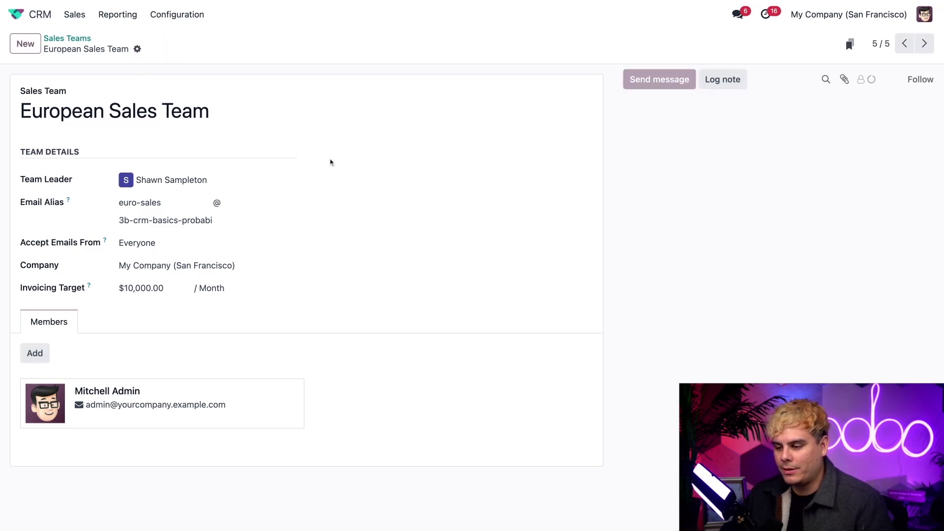